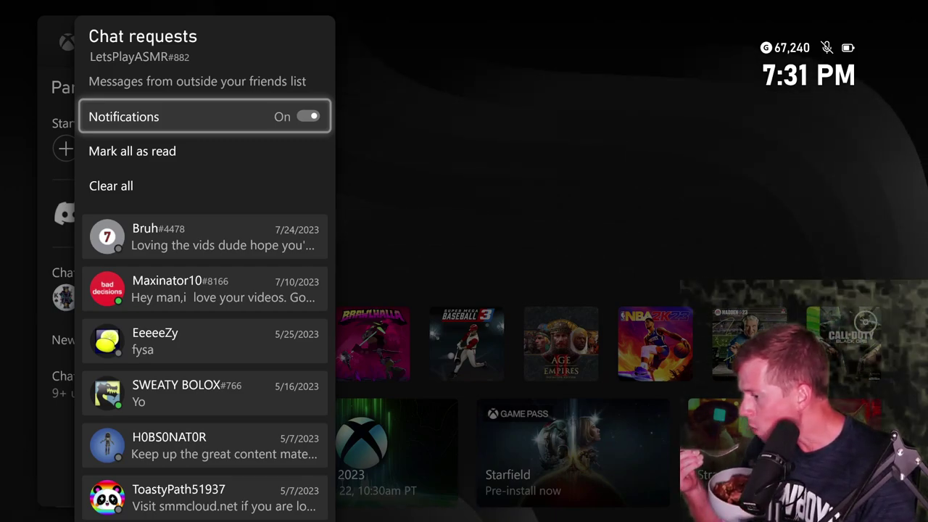
Step: Reply 'Thank you same to you' to the first chat request and return to the requests list
key("Down")
key("Down")
key("Down")
key("Return")
key("Return")
key("Left")
type("Thank you ")
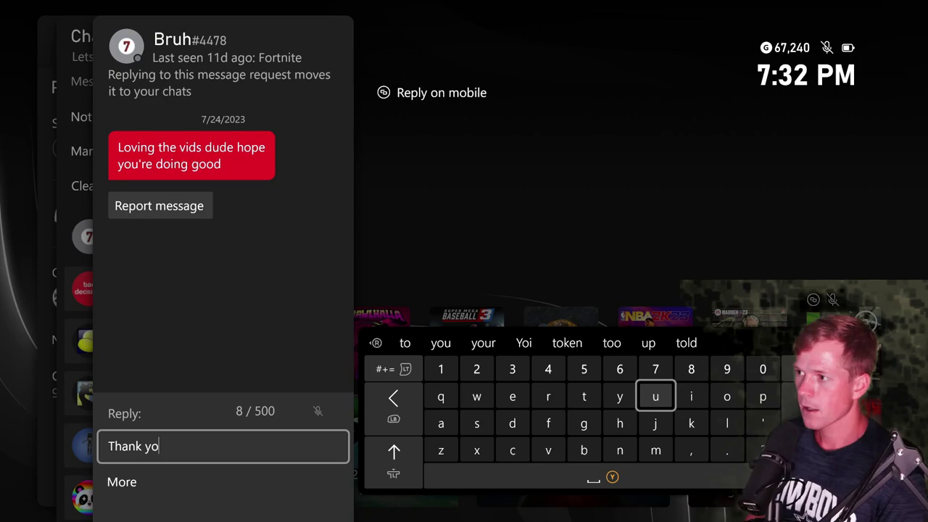
type("same to you")
key("Return")
key("Escape")
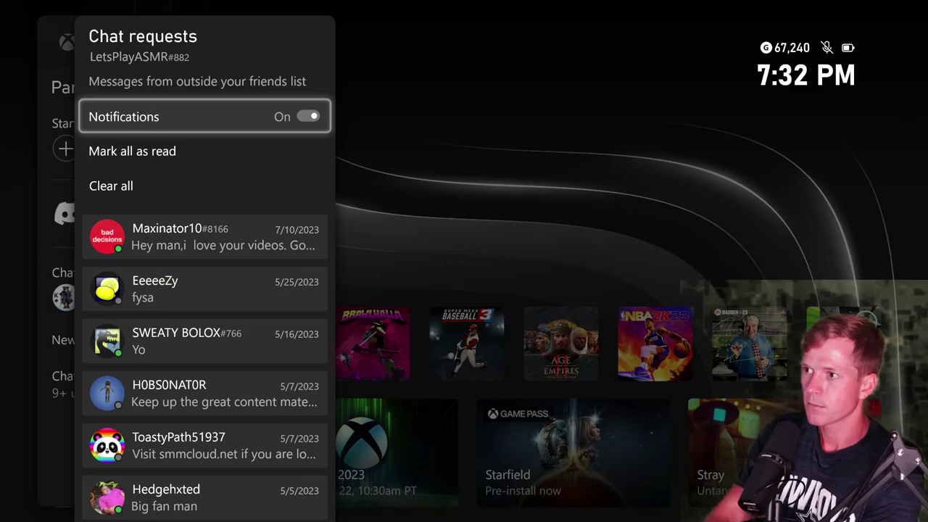
Step: Bring up the clear-all-chats prompt and dismiss it without clearing anything
key("Down")
key("Down")
key("Return")
key("Escape")
key("Down")
Step: Open the 'I love your videos' request and type 'Thank you' on the on-screen keyboard
key("Return")
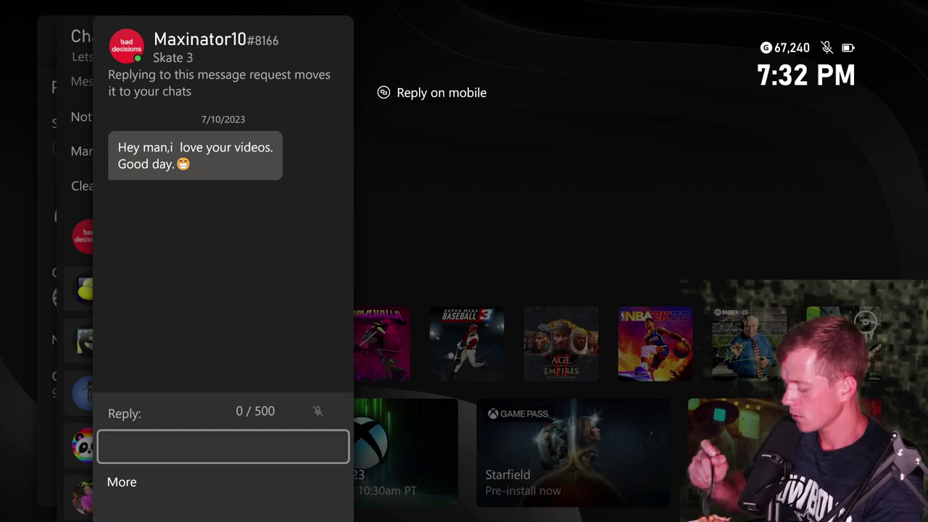
key("Return")
key("Left")
type("T")
key("Down")
key("Right")
type("h")
key("Left")
key("Left")
key("Left")
key("Left")
type("s")
key("Left")
key("BackSpace")
type("a")
key("Right")
key("Right")
key("Right")
key("Right")
key("Right")
key("Down")
type("n")
key("Right")
key("Right")
key("Up")
type("k")
key("Left")
key("Left")
key("Up")
type("y")
key("Right")
key("Right")
key("Right")
type("o")
Step: Add a red heart emoji, send 'Thank you ❤', and move to the 'Yo' request
key("Left")
key("Left")
type("u")
key("Left")
key("Page_Up")
key("Page_Up")
key("Left")
key("Left")
key("Left")
key("Left")
key("Up")
key("Return")
key("Return")
key("Escape")
key("Down")
key("Down")
key("Down")
key("Up")
key("Down")
key("Return")
key("Return")
Step: Send 'Hi' as the reply to the 'Yo' request and return to the requests list
key("Down")
type("i")
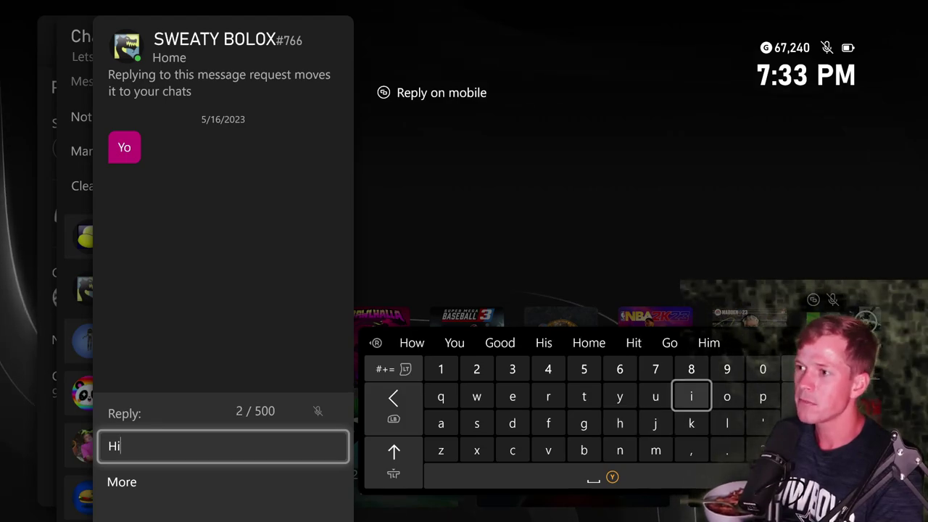
key("Return")
key("Escape")
key("Down")
key("Down")
key("Down")
Step: Send 'Thank you!' to the FIFA-videos request and go back to the requests list
key("Return")
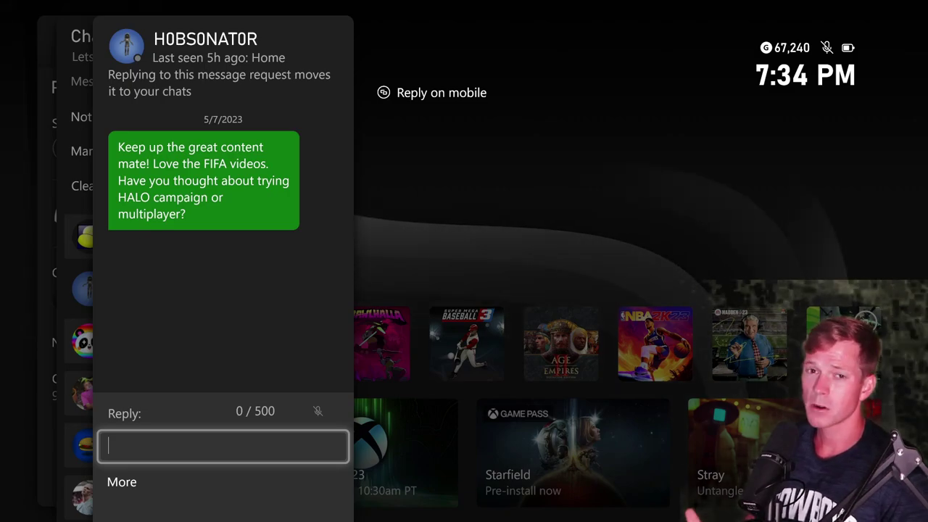
key("Return")
type("Tha")
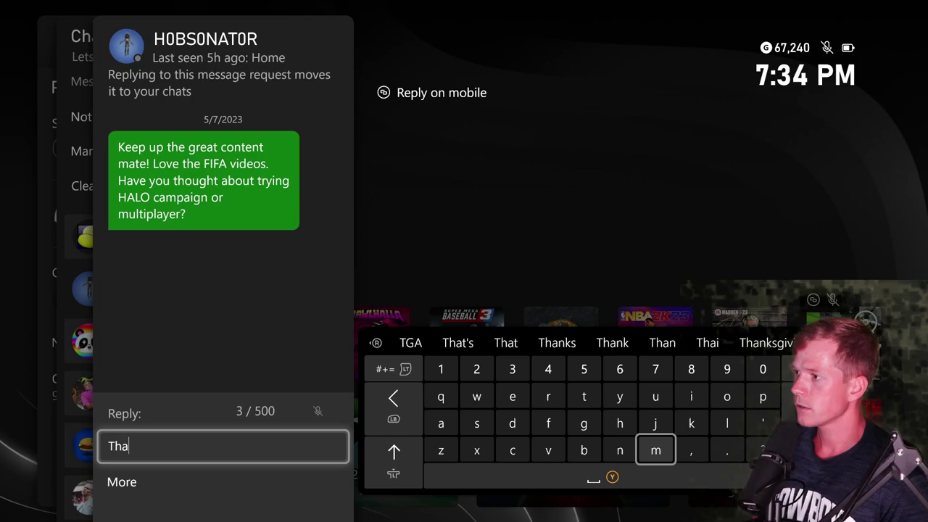
type("nk you!")
key("Return")
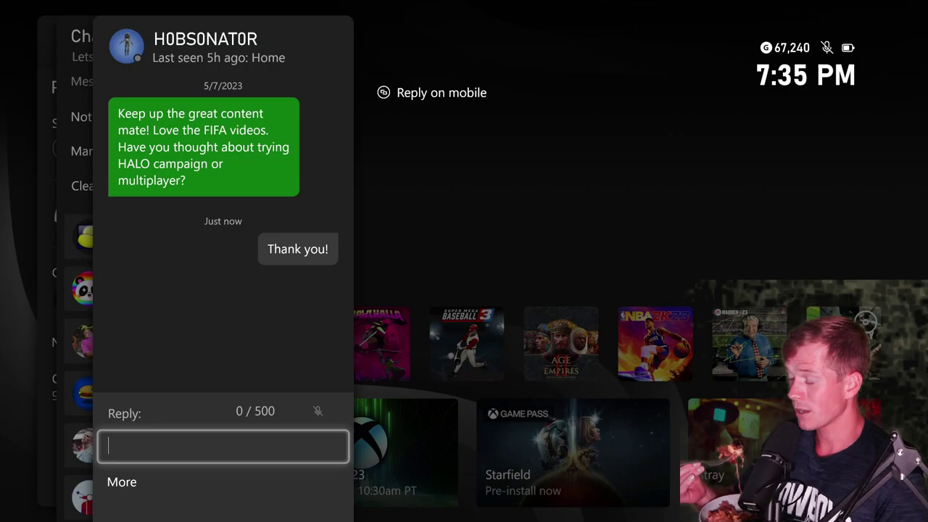
key("Escape")
key("Down")
key("Down")
key("Down")
key("Down")
key("Down")
Step: Open the 'Big fan man' request and type 'Thank' on the on-screen keyboard
key("Return")
key("Return")
key("Left")
type("T")
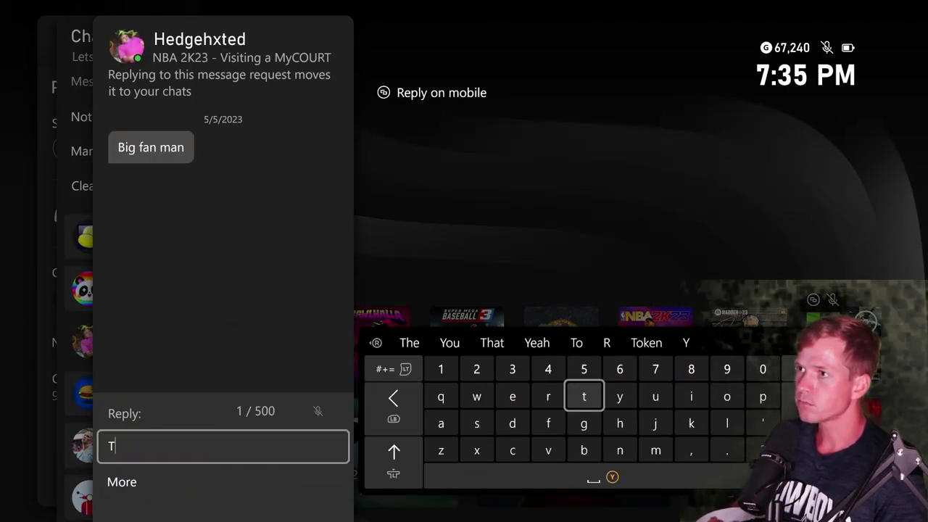
key("Down")
key("Right")
type("h")
key("Left")
key("Left")
key("Left")
key("Right")
type("a")
key("Right")
key("Right")
key("Right")
key("Down")
type("n")
key("Right")
key("Right")
key("Up")
type("k")
Step: Finish the reply as 'Thank you!' using the symbols page, send it, and return to the list
key("Left")
key("Up")
key("Left")
type("y")
key("Right")
key("Right")
key("Right")
type("o")
key("Left")
key("Left")
type("u")
key("Page_Up")
key("Left")
key("Left")
key("Left")
key("Left")
key("Left")
key("Up")
type("!")
key("Escape")
key("Return")
key("Escape")
key("Down")
key("Down")
key("Down")
Step: Open the ASMR YouTuber request and start typing 'Thank you ❤️' in its reply field
key("Return")
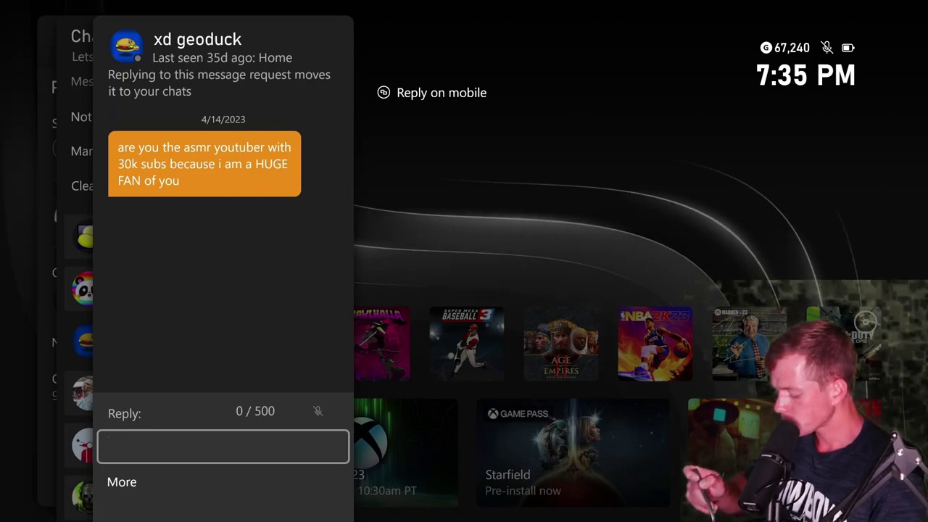
key("Escape")
key("Return")
key("Return")
key("Left")
type("T")
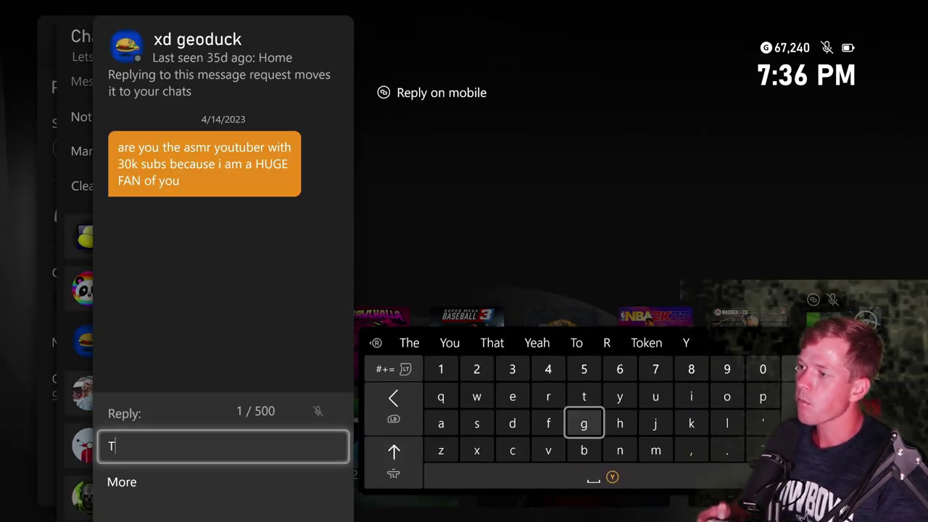
type("hank you ❤️")
Step: Send the 'Thank you ❤️' reply to the ASMR question request
key("Return")
key("Escape")
key("Down")
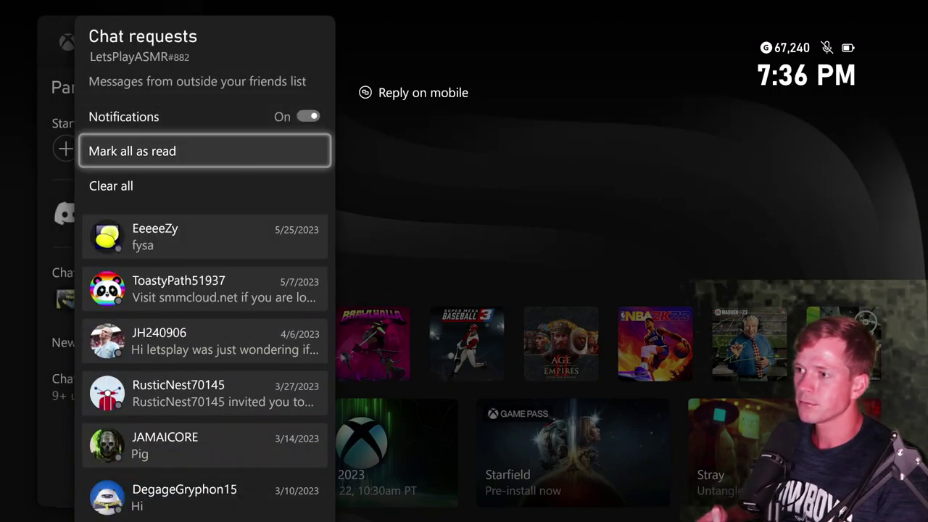
Step: Open the GTA invitation request and leave it without replying
key("Down")
key("Down")
key("Down")
key("Return")
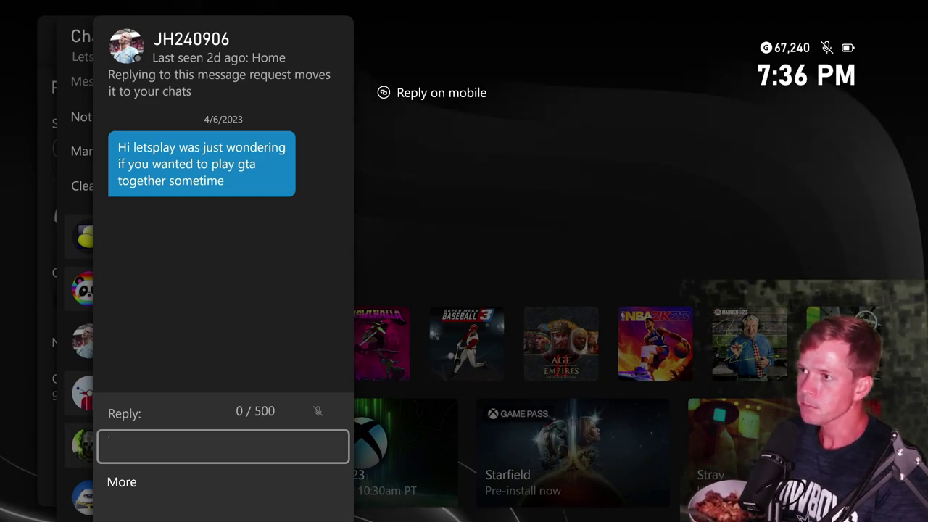
key("Escape")
key("Down")
key("Down")
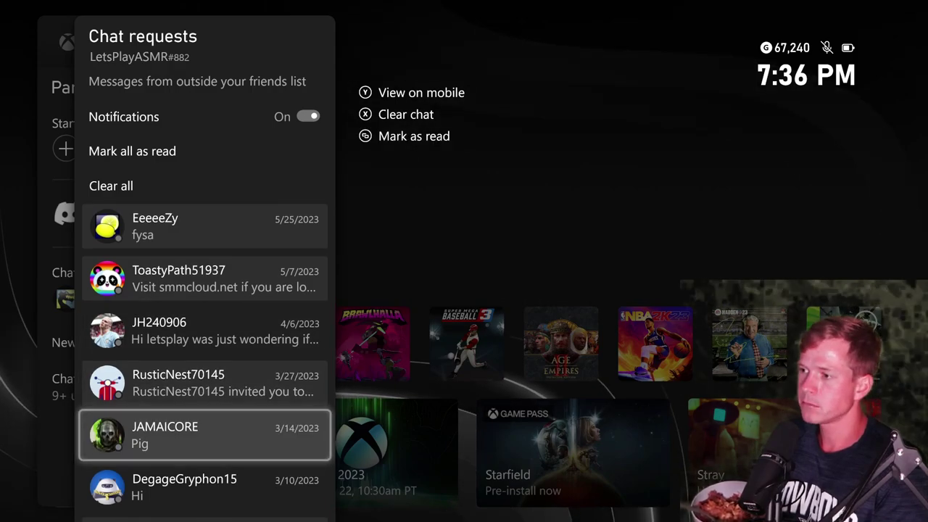
Step: Open the insulting chat request whose last message is 'Pig'
key("Return")
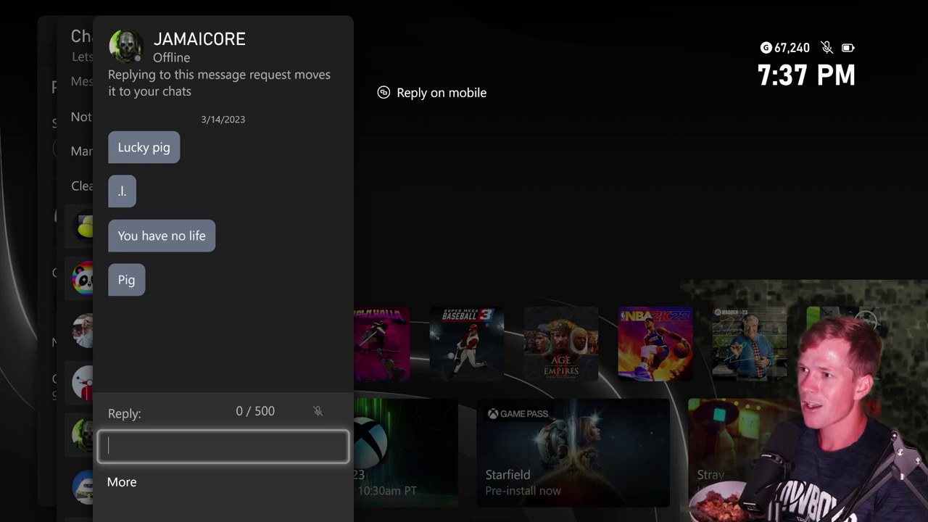
Step: Leave the 'Pig' conversation, open the 'Hi' request, and reveal its hidden message
key("Escape")
key("Down")
key("Down")
key("Up")
key("Return")
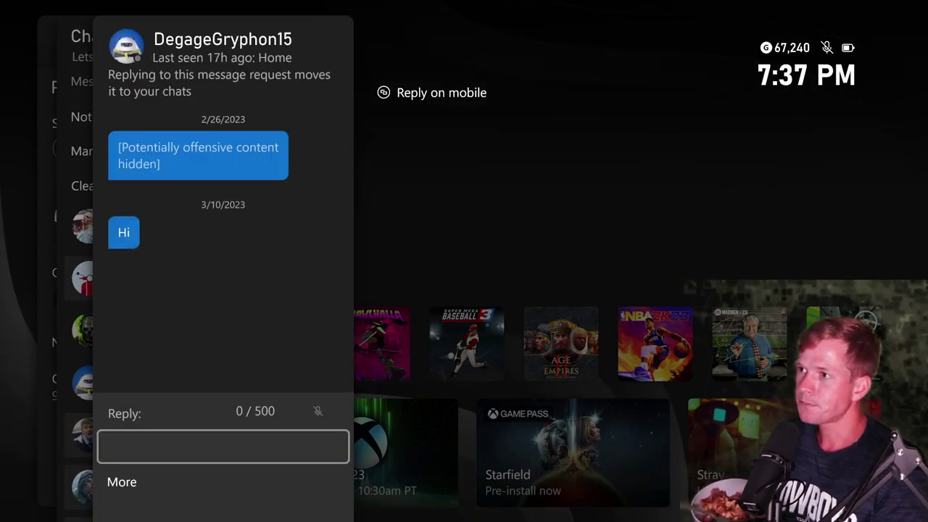
key("Up")
key("Up")
key("Return")
Step: Reply 'Hi' using the on-screen keyboard, send it, and return to the requests list
key("Down")
key("Down")
key("Return")
key("Left")
key("Down")
key("Right")
key("Return")
key("Right")
key("Right")
key("Up")
type("i")
key("Escape")
key("Return")
key("Escape")
key("Down")
key("Down")
key("Down")
key("Down")
key("Down")
key("Down")
key("Down")
key("Down")
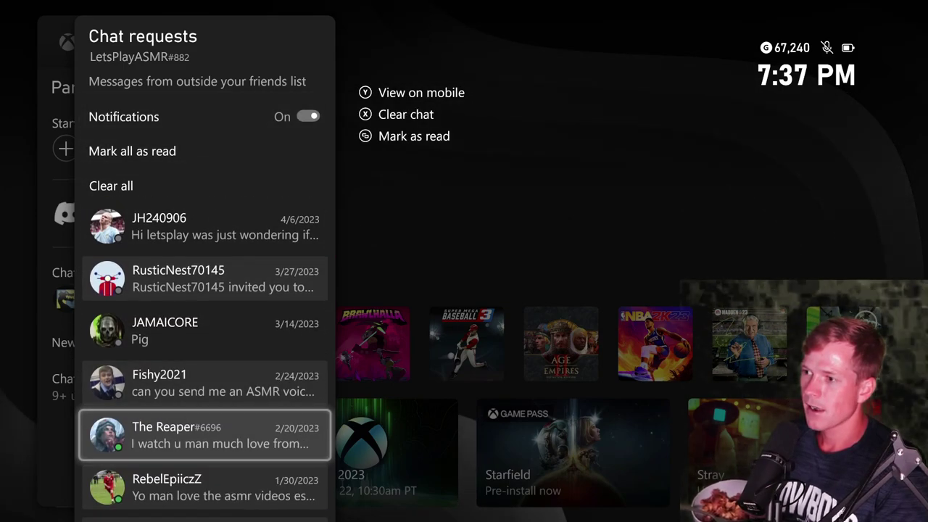
Step: Open the 'can you send me an ASMR voice note?' request and record a voice reply
key("Up")
key("Return")
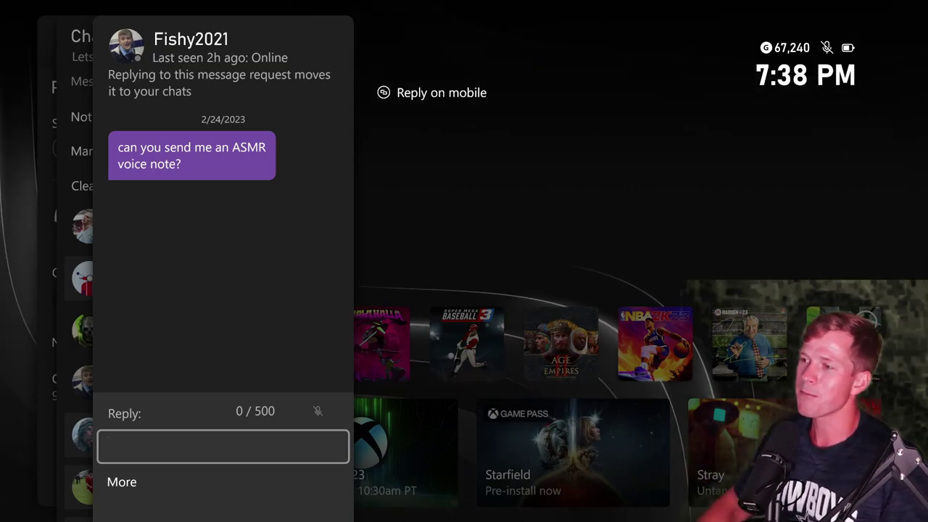
left_click(318, 410)
Step: Record and send a short voice note to the ASMR request
key("Return")
key("Return")
key("Return")
key("Down")
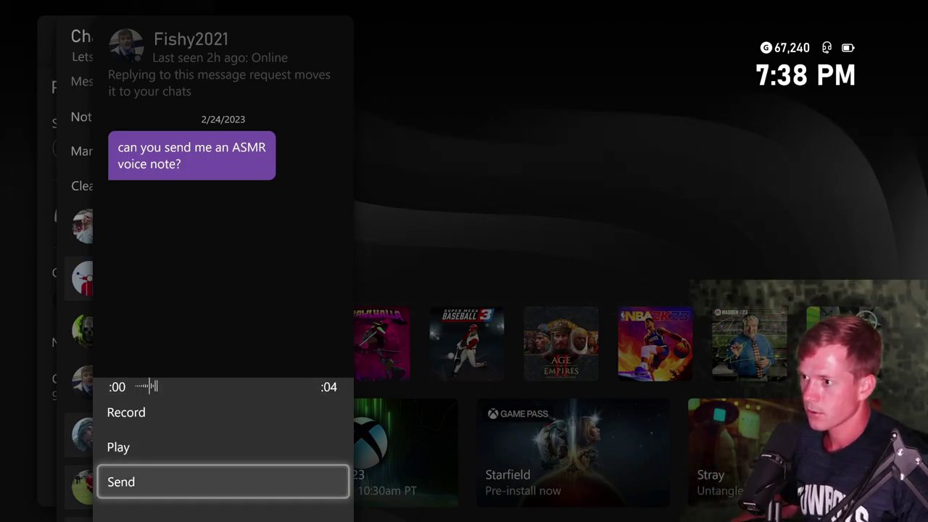
key("Return")
Step: Return to the requests list and open the 'much love from brazil' request
key("Escape")
key("Down")
key("Down")
key("Down")
key("Down")
key("Down")
key("Down")
key("Down")
key("Return")
key("Return")
Step: Type 'Thank you' into the reply with the on-screen keyboard
key("Left")
type("T")
key("Down")
key("Right")
type("h")
key("Left")
key("Left")
key("Left")
type("a")
key("Right")
key("Right")
key("Right")
key("Right")
key("Down")
type("n")
key("Right")
key("Up")
key("Right")
type("k")
key("Left")
key("Up")
key("Left")
type("y")
key("Right")
key("Right")
key("Right")
key("Right")
key("Left")
type("o")
key("Left")
key("Left")
type("u")
key("Left")
key("Page_Down")
key("Page_Down")
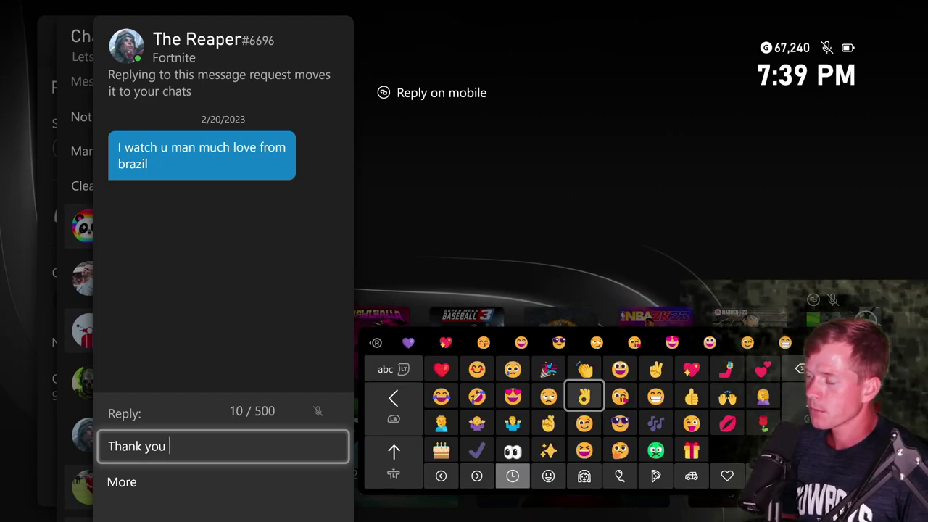
Step: Add a red heart ❤️, replacing a mistaken 😂, and send the reply
key("Left")
key("Left")
key("Left")
key("Left")
type("😂")
key("BackSpace")
key("Up")
type("❤️")
key("Return")
Step: Go back to requests and open the long fortnite-and-fifa fan message
key("Escape")
key("Down")
key("Down")
key("Down")
key("Down")
key("Down")
key("Down")
key("Return")
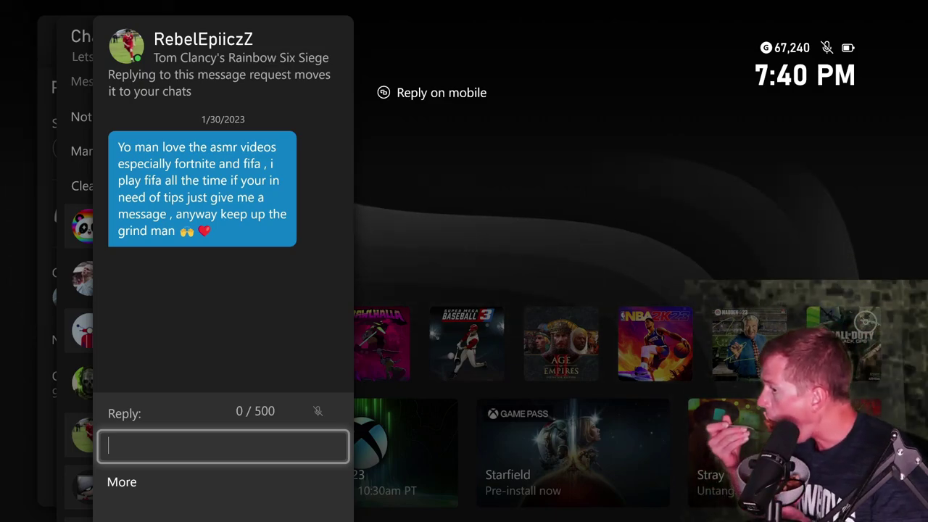
Step: Bring up the on-screen keyboard and type 'Thank you' to the fifa fan
key("Return")
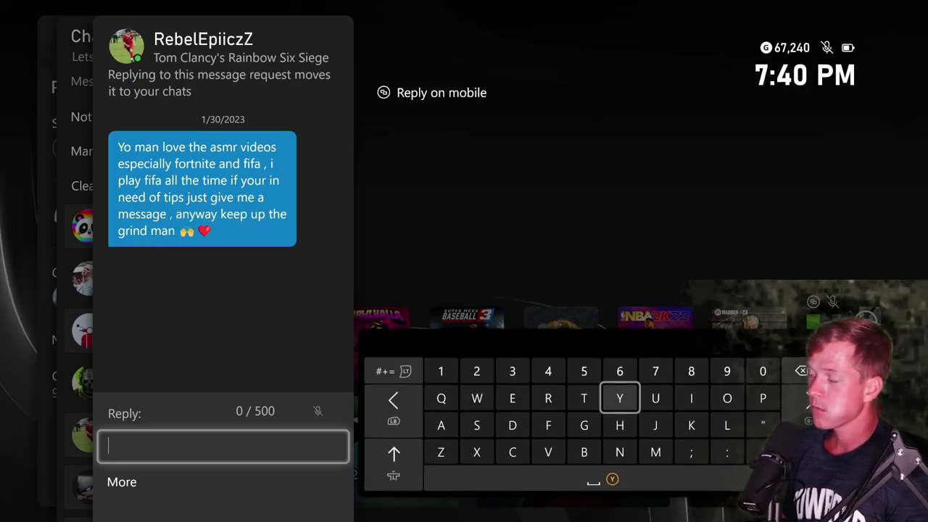
key("Left")
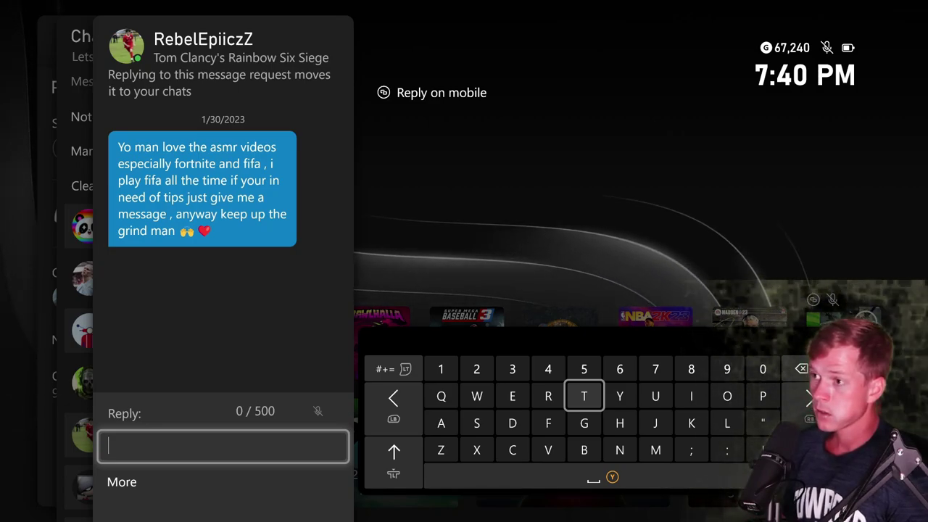
type("T")
key("Down")
key("Right")
type("h")
key("Left")
key("Left")
key("Left")
key("Left")
key("Left")
type("a")
key("Right")
key("Right")
key("Right")
key("Right")
key("Down")
type("n")
key("Right")
key("Right")
key("Up")
type("k")
key("Left")
Step: Return to requests and open the next unanswered chat request
key("Left")
key("Up")
type("y")
key("Right")
key("Right")
key("Right")
type("o")
key("Left")
type("u")
key("Left")
key("Left")
key("Left")
key("Left")
key("Left")
key("Left")
Step: Add the red heart ❤️ and send the reply
key("Up")
type("❤️")
key("Escape")
key("Return")
key("Escape")
key("Down")
key("Down")
key("Down")
key("Down")
key("Down")
key("Down")
key("Return")
Step: Type 'Thank you' in the reply and switch the keyboard to emoji
key("Return")
type("Thank you")
key("Tab")
key("Left")
key("Tab")
key("Left")
key("Left")
key("Left")
Step: Add the two-hearts 💕 emoji, send, and open the long heartfelt message request
key("Return")
key("Return")
key("Escape")
key("Down")
key("Down")
key("Down")
key("Down")
key("Down")
key("Down")
key("Down")
key("Up")
key("Return")
key("Up")
key("Return")
key("Down")
key("Return")
Step: Type 'Thank you' into the reply with the on-screen keyboard
key("Left")
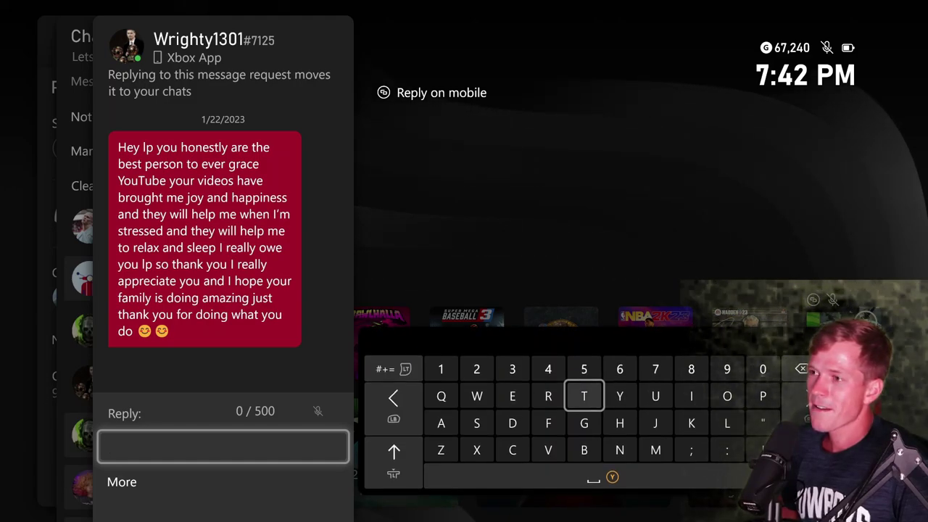
key("Left")
key("Right")
type("T")
key("Down")
key("Right")
type("h")
key("Left")
key("Left")
key("Left")
key("Left")
key("Left")
type("a")
key("Right")
key("Right")
key("Right")
key("Right")
key("Down")
type("n")
key("Right")
key("Right")
key("Up")
type("k")
key("Left")
key("Left")
key("Up")
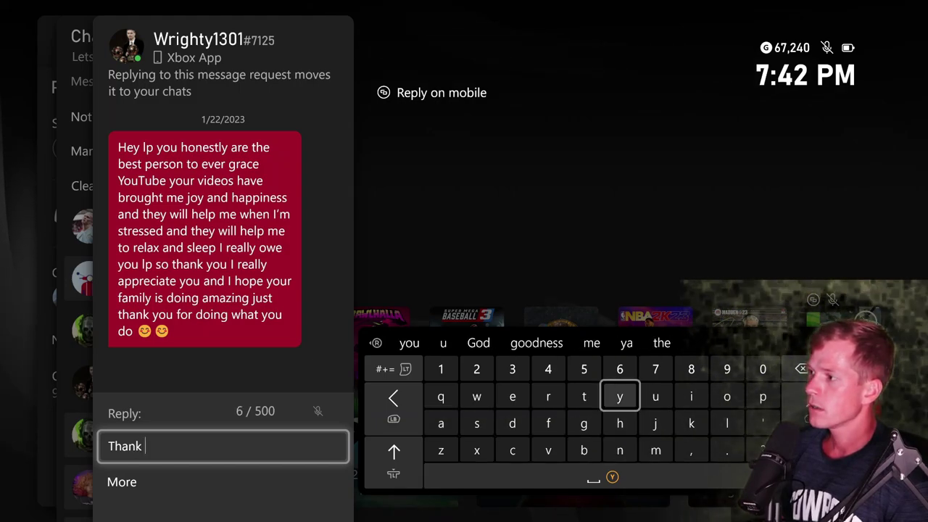
type("y")
Step: Append 'so much' and a red heart ❤️, then send the reply
key("Right")
key("Right")
key("Right")
type("o")
key("Left")
key("Left")
type("u")
key("Left")
key("Left")
key("Left")
key("Left")
key("Down")
type("s")
key("Right")
key("Right")
key("Right")
key("Right")
type("o")
key("Left")
key("Left")
key("Down")
key("Down")
type("m")
key("Up")
key("Up")
type("u")
key("Left")
key("Left")
key("Left")
key("Down")
key("Down")
key("Left")
type("c")
key("Right")
key("Right")
key("Up")
key("Right")
type("h")
key("Left")
key("LT")
key("Left")
key("Left")
key("Left")
key("Up")
key("Up")
type("❤️")
key("Return")
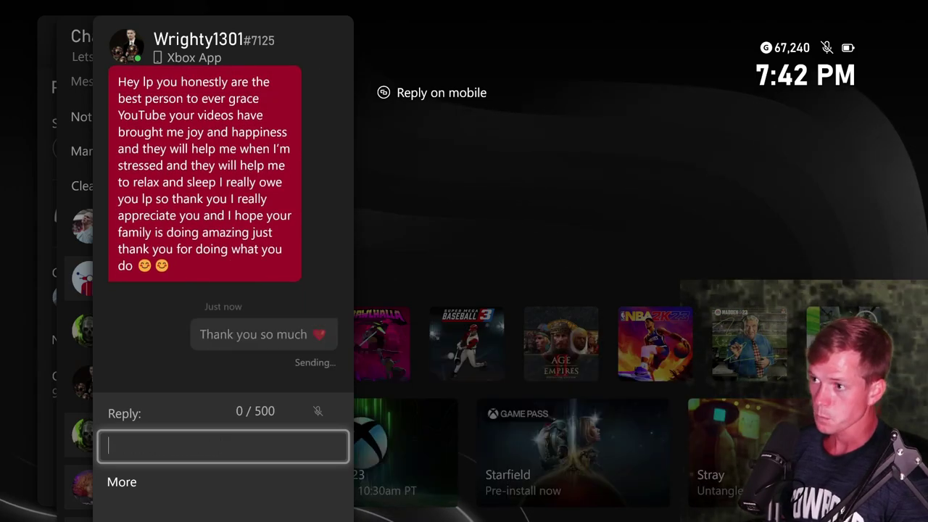
Step: Go back to Chat requests and open the 'sending love from Scotland!' request
key("Escape")
key("Down")
key("Down")
key("Down")
key("Down")
key("Up")
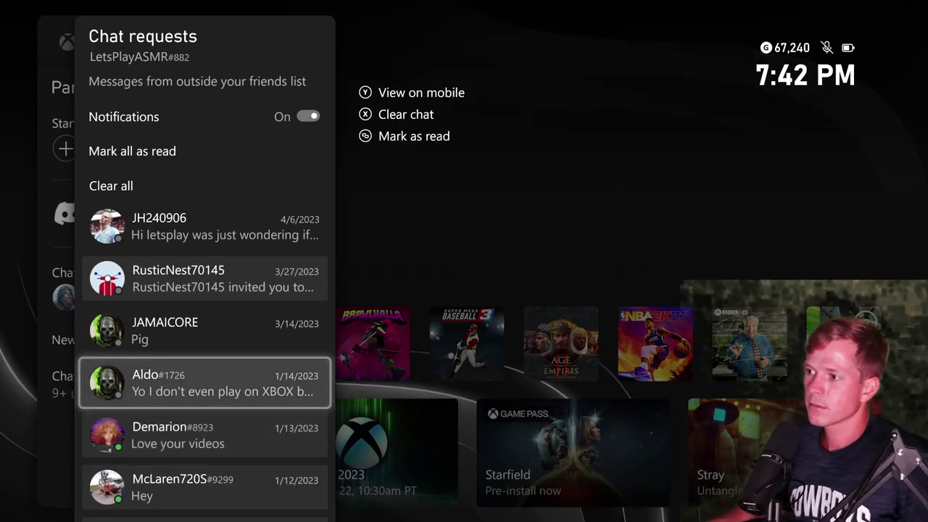
key("Return")
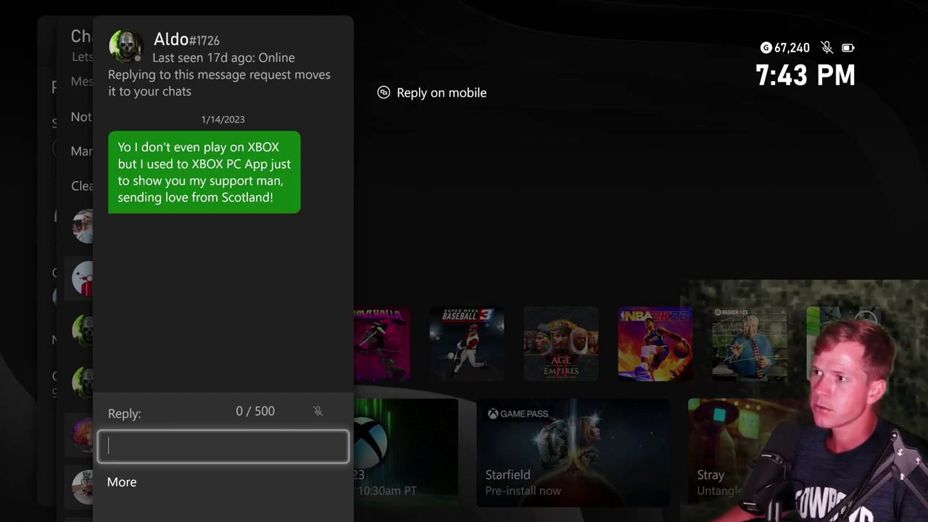
Step: Type the reply 'Thank you!' on the on-screen keyboard for the Scotland message
key("Return")
type("Th")
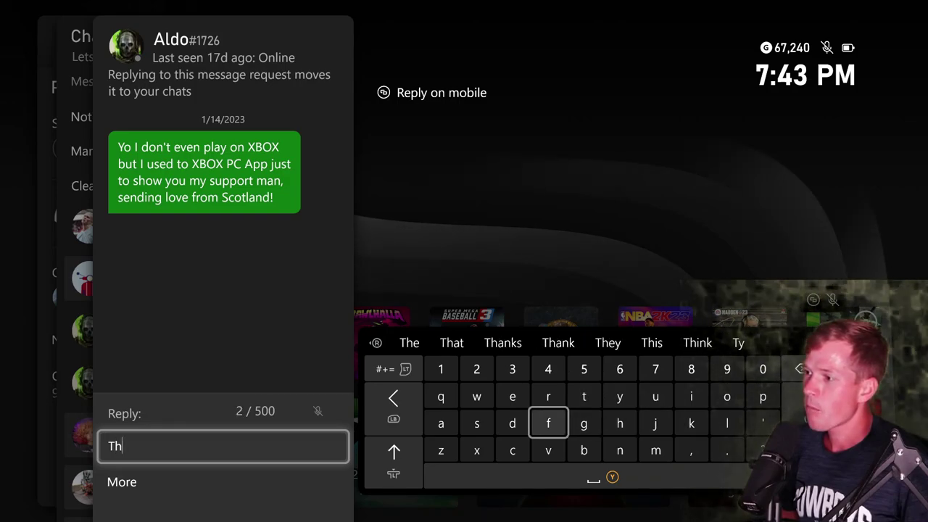
type("ank y")
key("Right")
key("Right")
key("Right")
type("o")
key("Left")
key("Left")
type("u")
key("Escape")
key("Left")
key("Left")
key("Left")
key("Up")
key("Left")
type("!")
Step: Send the thank-you reply and go back to the chat requests list
key("Return")
key("Escape")
key("Down")
key("Down")
key("Down")
key("Down")
key("Down")
Step: Open the 'Love your videos' request and send the reply 'Thank you ❤️' with the red heart emoji
key("Return")
key("Return")
type("Thank yo")
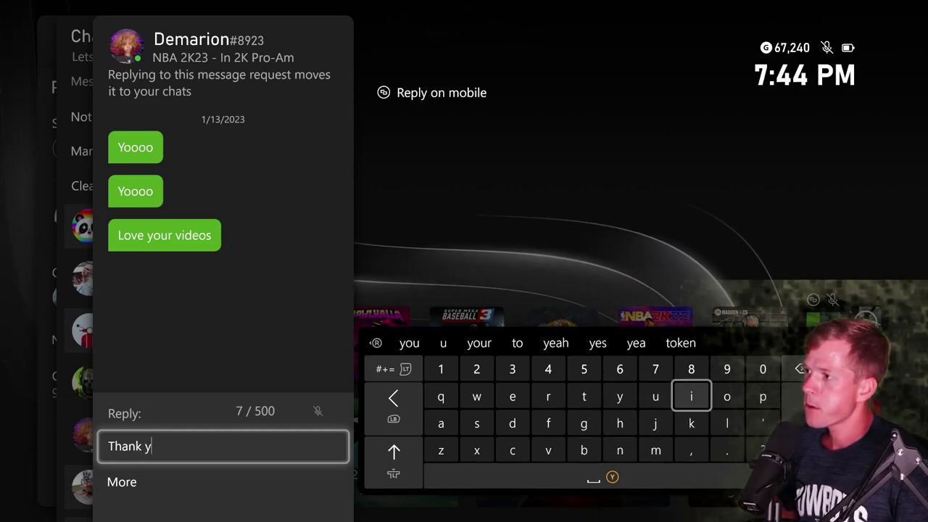
type("u")
key("Left")
key("Left")
key("Left")
key("Up")
type("❤️")
key("Return")
Step: Return to the requests list and open the Fortnite-asking requester's conversation at its oldest messages
key("Escape")
key("Down")
key("Down")
key("Down")
key("Up")
key("Return")
key("Up")
key("Up")
key("Up")
Step: Send the reply 'Hi' to the Fortnite-asking requester and return to the chat requests list
key("Down")
key("Down")
key("Down")
key("Up")
key("Return")
type("Hi")
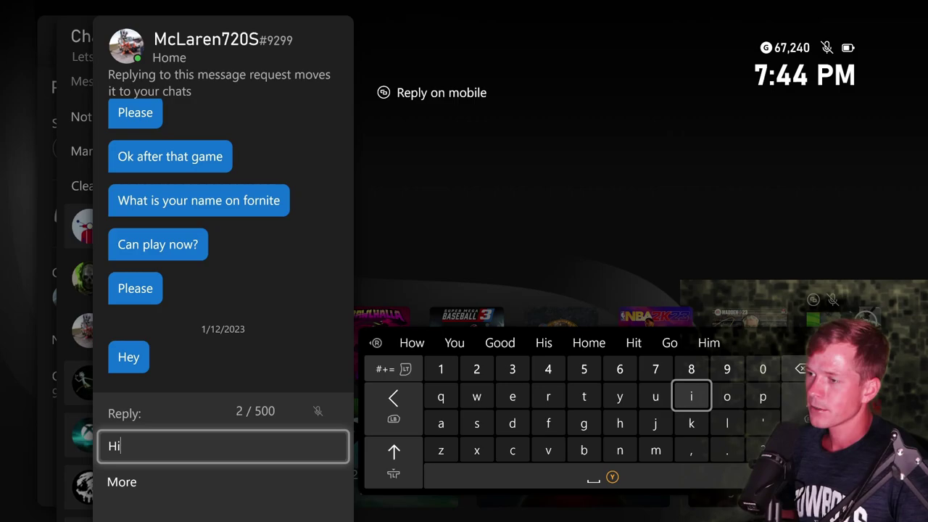
key("Return")
key("Escape")
key("Down")
key("Down")
key("Down")
key("Down")
key("Down")
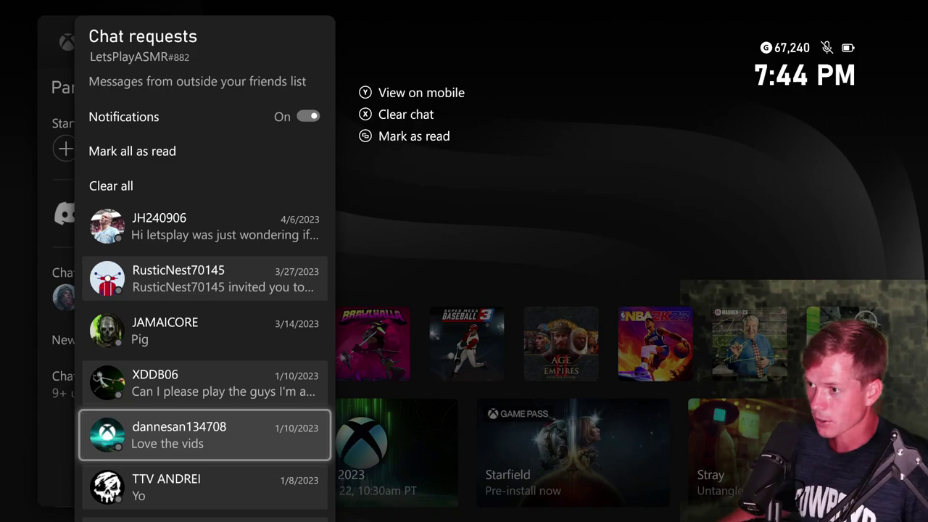
key("Up")
key("Return")
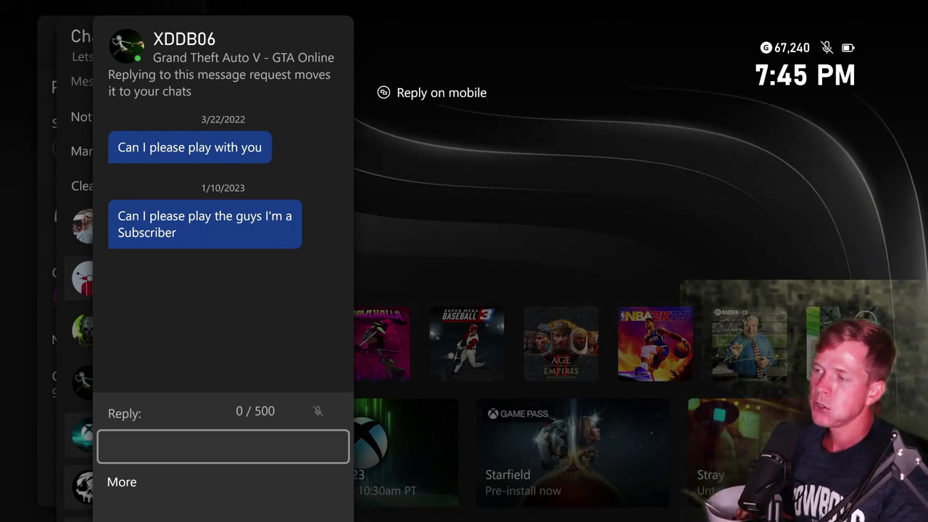
key("Escape")
key("Down")
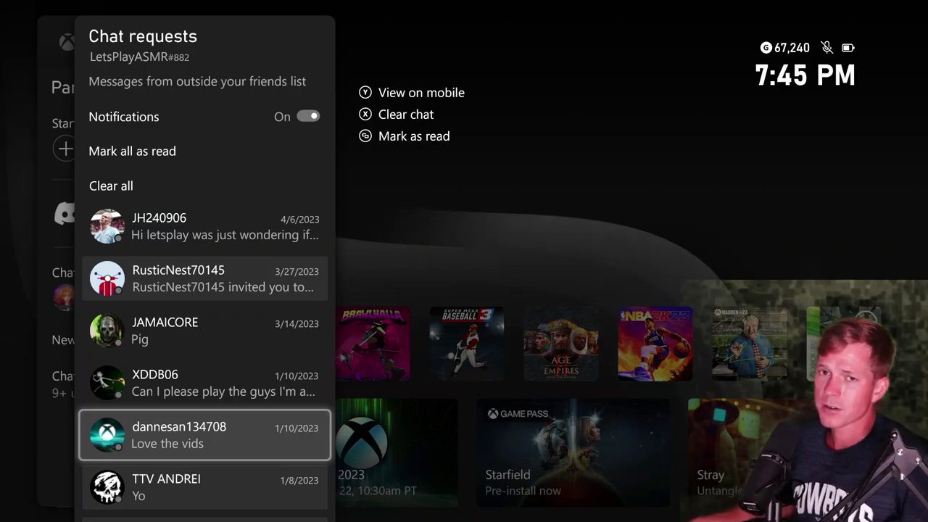
Step: Select the 'Love the vids' request in Chat requests and open it
key("Down")
key("Up")
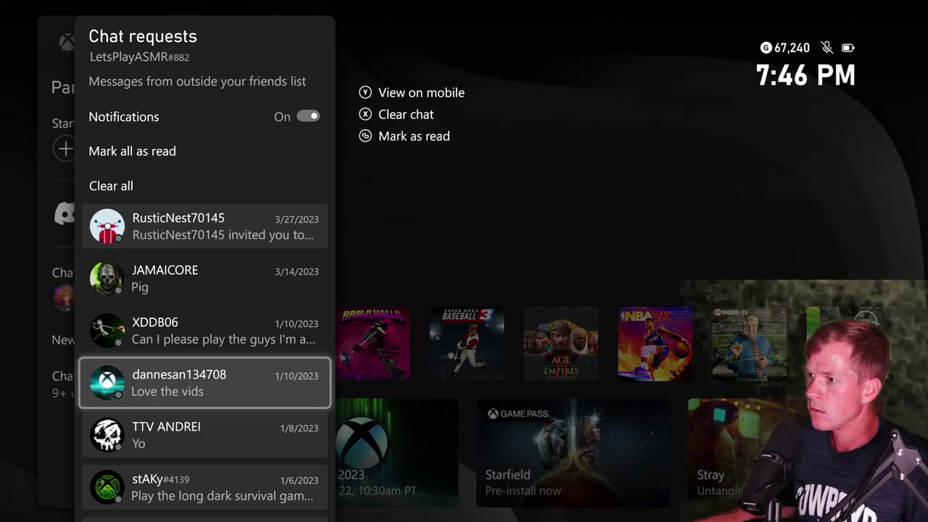
key("Return")
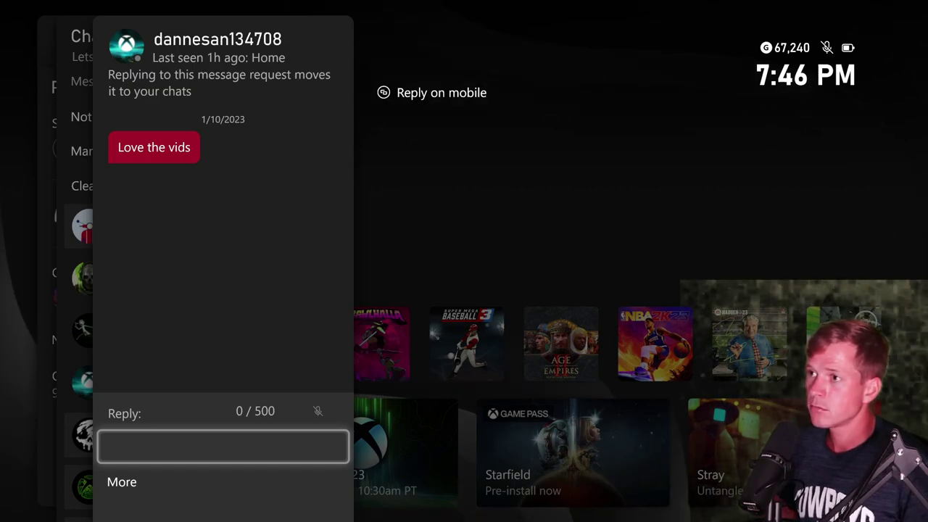
Step: Send the reply 'Thank you!' to the 'Love the vids' request and close the conversation
key("Return")
type("Thank you!")
key("Return")
key("Escape")
Step: Open the 'Yo' request, send the reply 'Yo', and return to the requests list
key("Down")
key("Down")
key("Down")
key("Return")
key("Return")
key("Left")
key("Right")
type("Y")
key("Right")
key("Right")
key("Right")
type("o")
key("Return")
key("Escape")
key("Down")
key("Down")
key("Down")
key("Down")
key("Down")
key("Down")
key("Down")
key("Down")
key("Up")
key("Return")
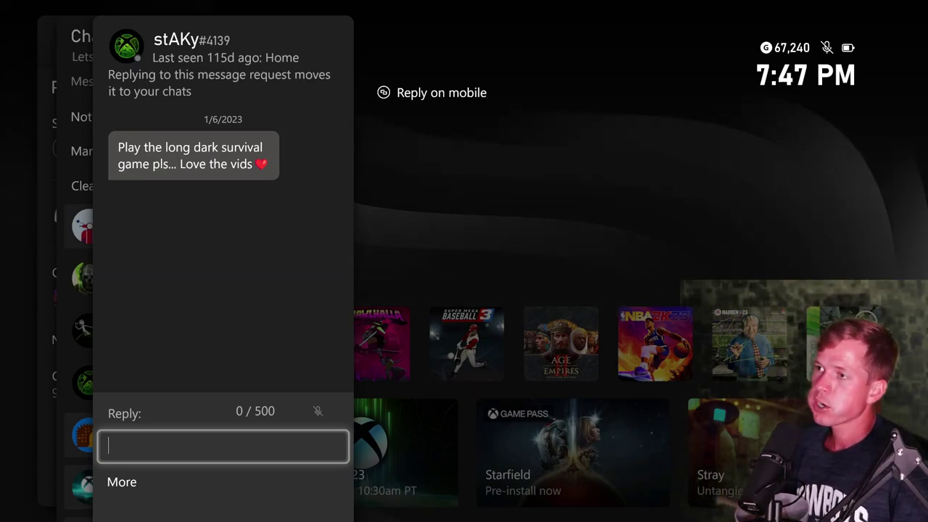
key("Escape")
key("Down")
key("Down")
Step: Open the Rainbow Six Siege coaching offer from the Chat requests list
key("Return")
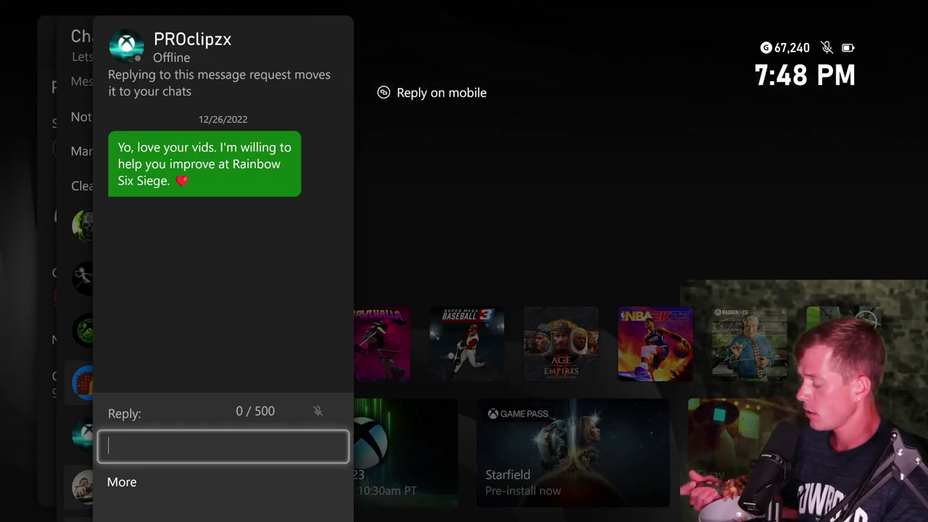
Step: Leave the Rainbow Six chat unanswered, open the 'CAN I PLAY WITH YOU BIG FAN' request and reveal its hidden message
key("Escape")
key("Down")
key("Down")
key("Up")
key("Return")
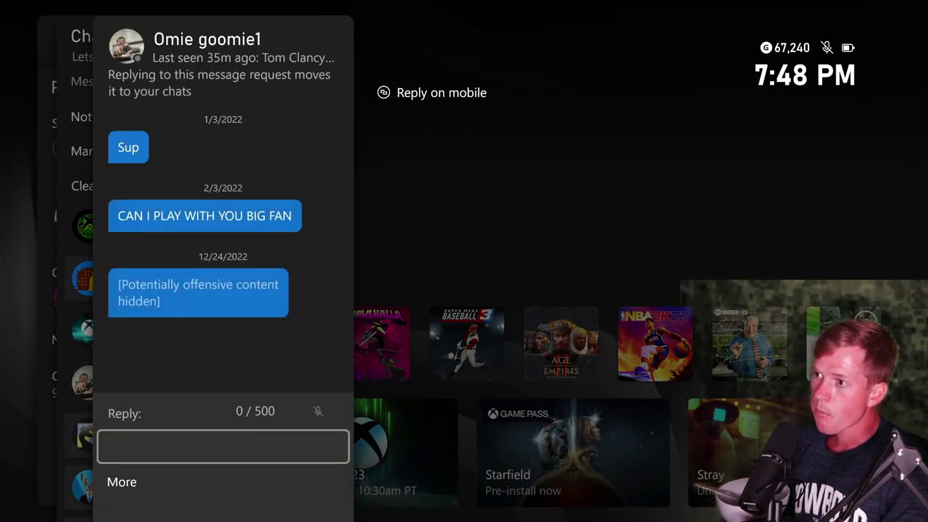
key("Up")
key("Tab")
key("Escape")
Step: Reopen that conversation, send a 'Hi' greeting addressed to the requester, and return to the requests list
key("Return")
key("Return")
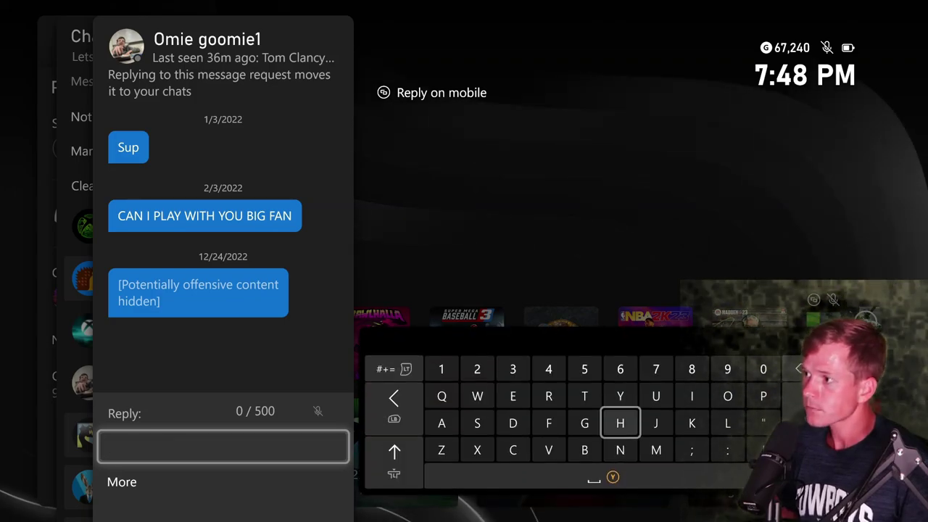
type("Hi Omie")
key("Return")
key("Escape")
key("Down")
key("Down")
key("Down")
key("Down")
key("Down")
key("Down")
key("Up")
key("Down")
key("Down")
key("Down")
key("Down")
key("Down")
key("Down")
key("Down")
key("Down")
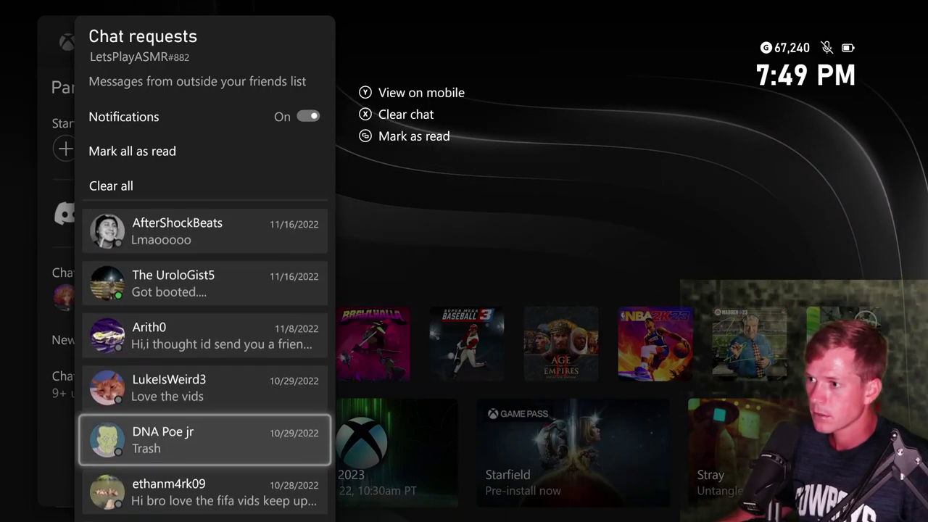
key("Down")
key("Down")
key("Down")
key("Up")
key("Up")
key("Up")
key("Down")
key("Down")
key("Down")
key("Down")
key("Up")
key("Up")
key("Up")
key("Up")
key("Up")
key("Up")
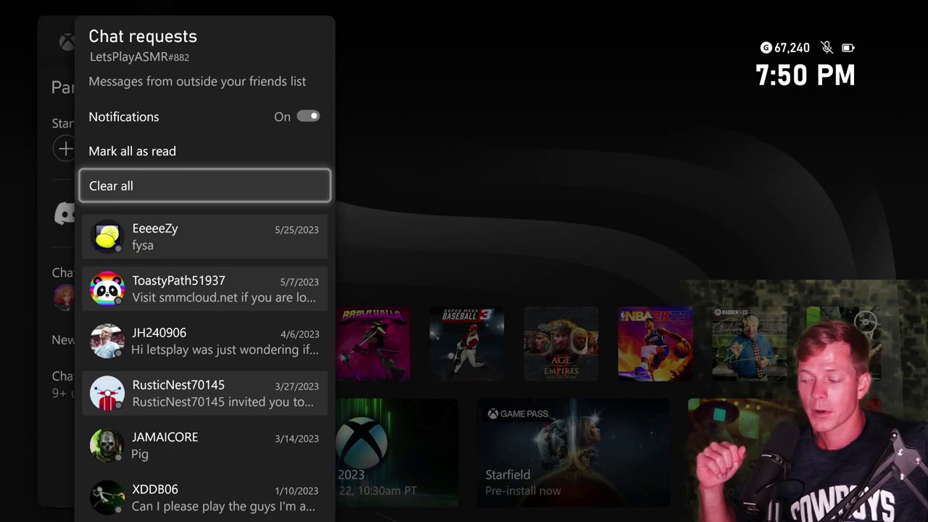